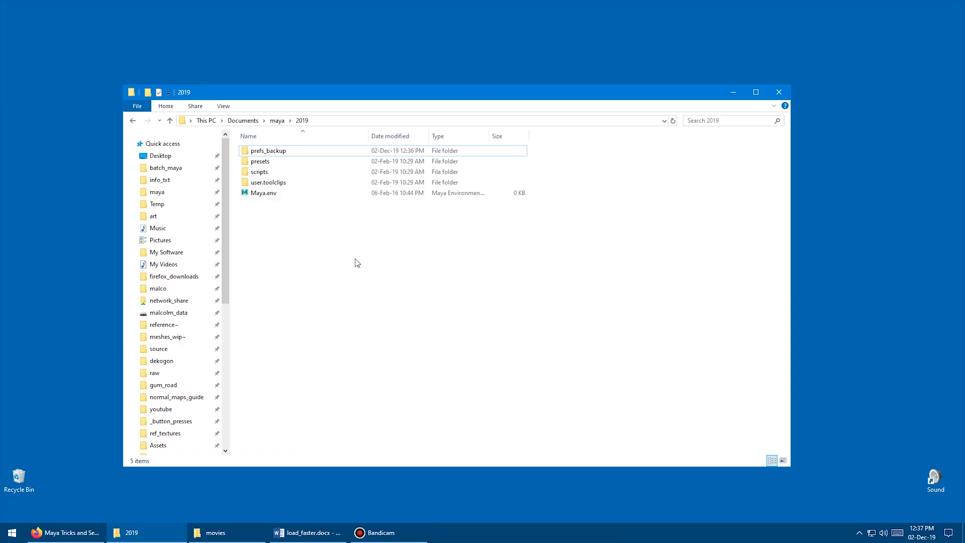
Step: Launch Maya 2019 and dismiss the What's New Highlight Settings dialog
key("super")
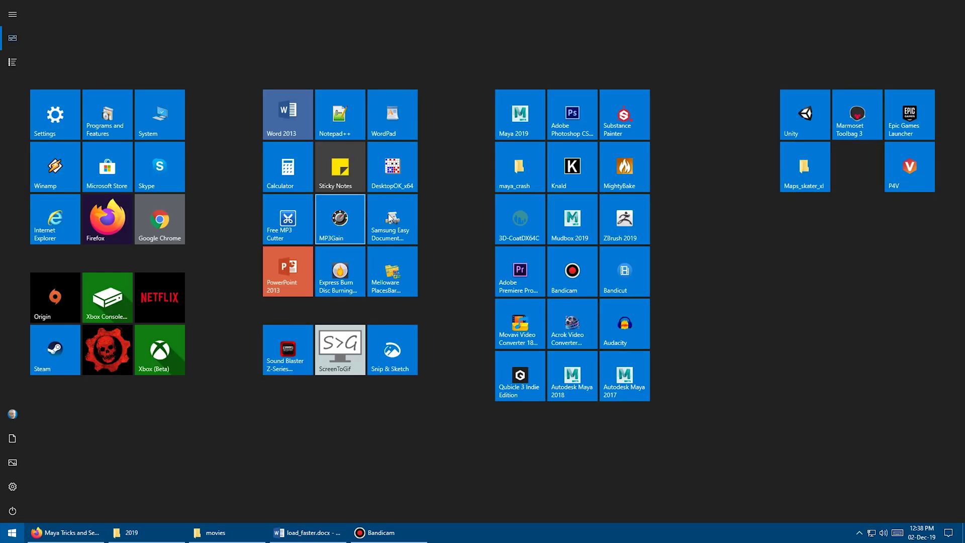
left_click(525, 118)
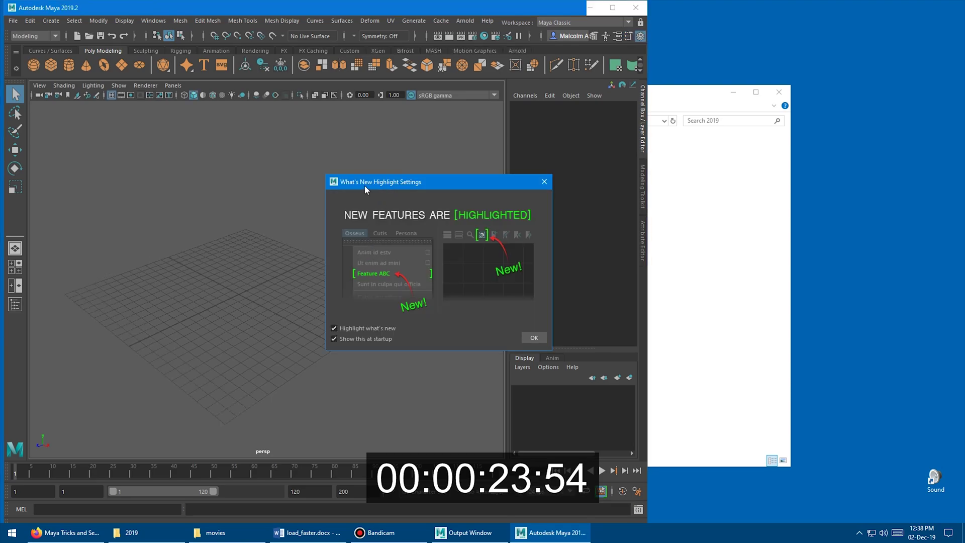
left_click(475, 321)
middle_click_drag(384, 272, 378, 279, "alt")
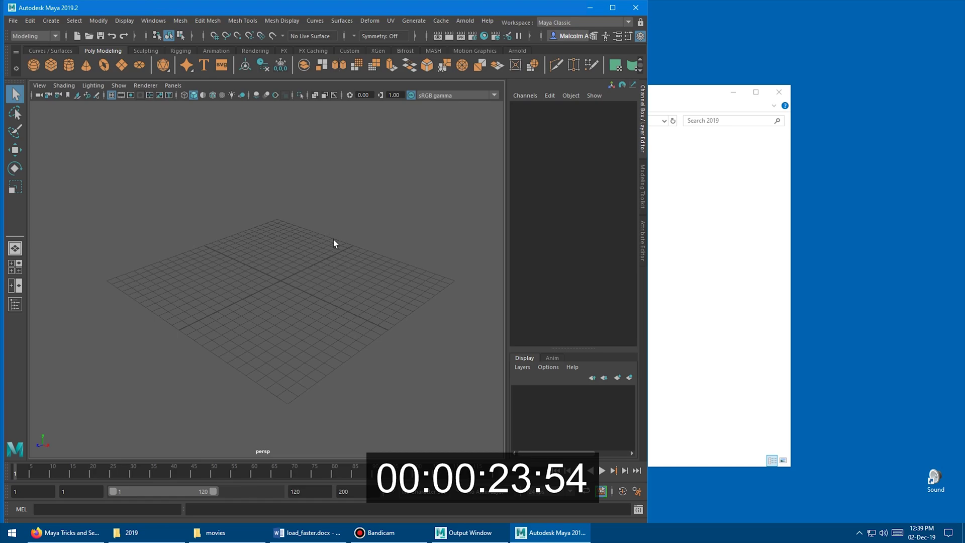
left_click_drag(322, 226, 321, 219, "alt")
left_click_drag(280, 237, 295, 246, "alt")
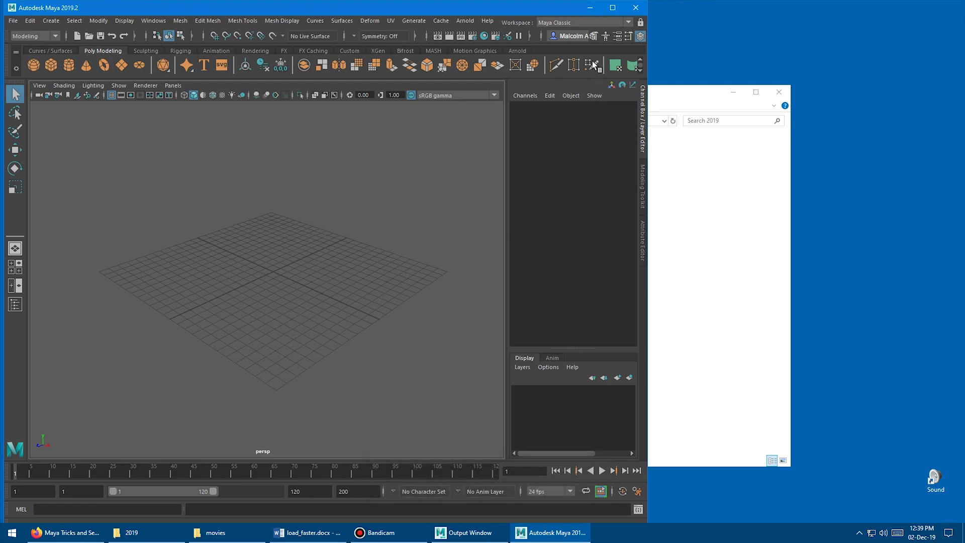
Step: Maximize the Maya window and accept the What's New Highlight Settings dialog
left_click(612, 7)
middle_click_drag(487, 215, 454, 208, "alt")
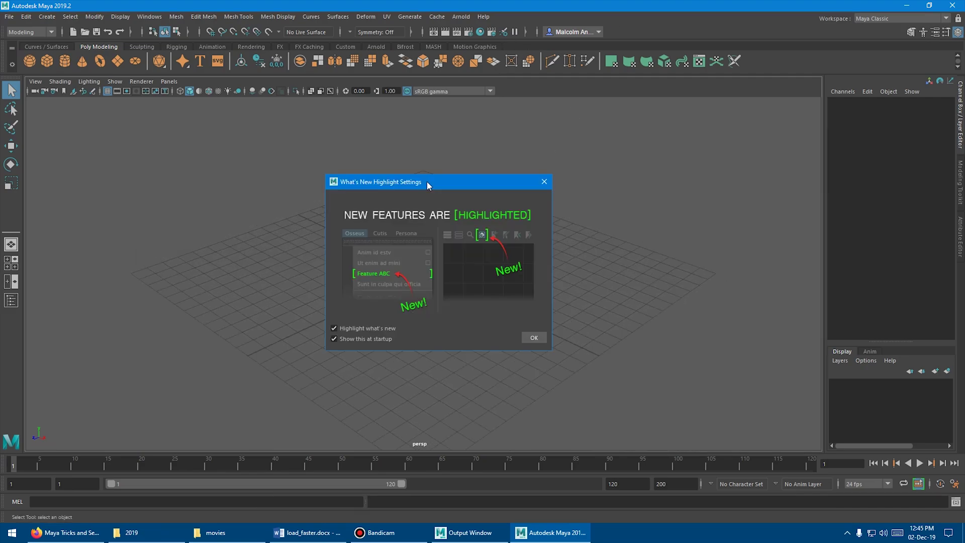
mouse_move(425, 181)
left_mouse_down()
mouse_move(414, 182)
mouse_move(429, 172)
left_mouse_up()
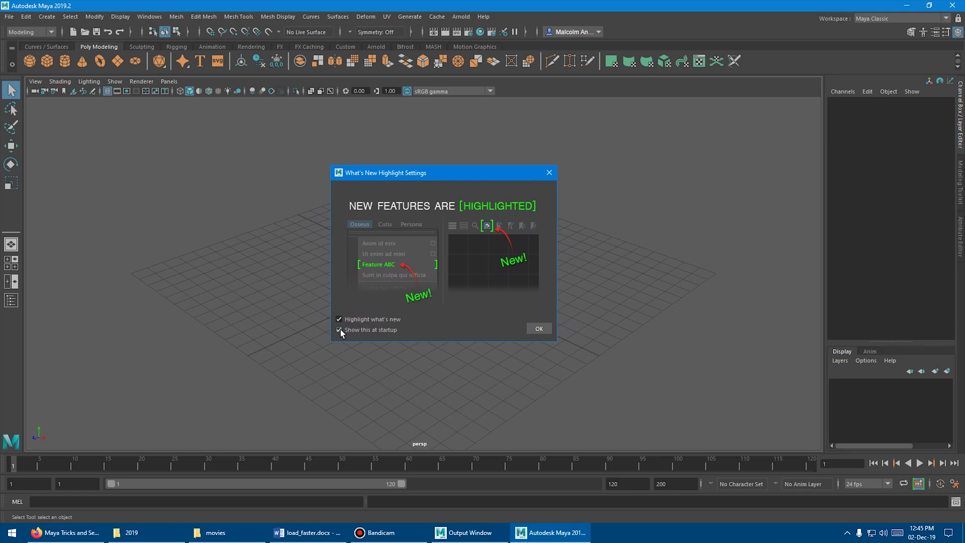
left_click(538, 328)
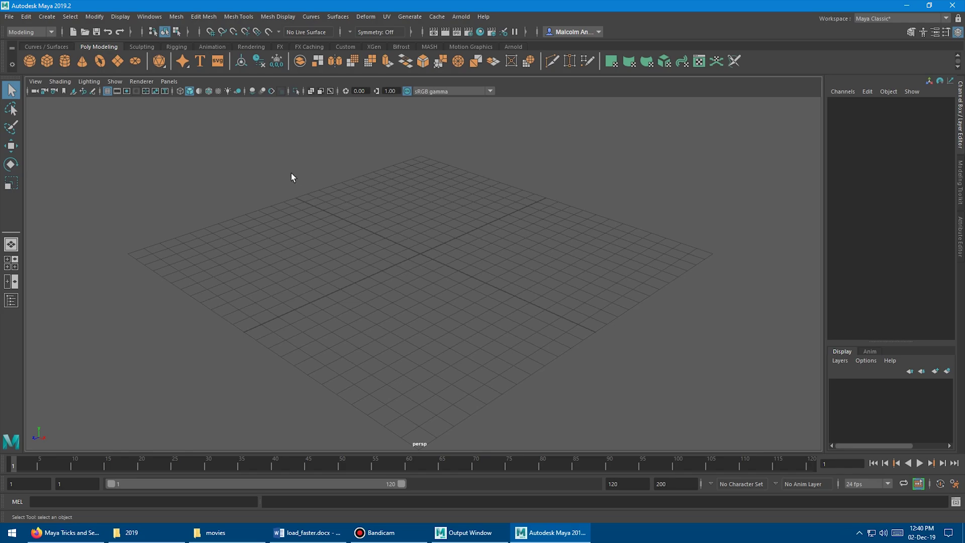
Step: Open the Plug-in Manager, move it up over the viewport and resize its window
left_click(146, 17)
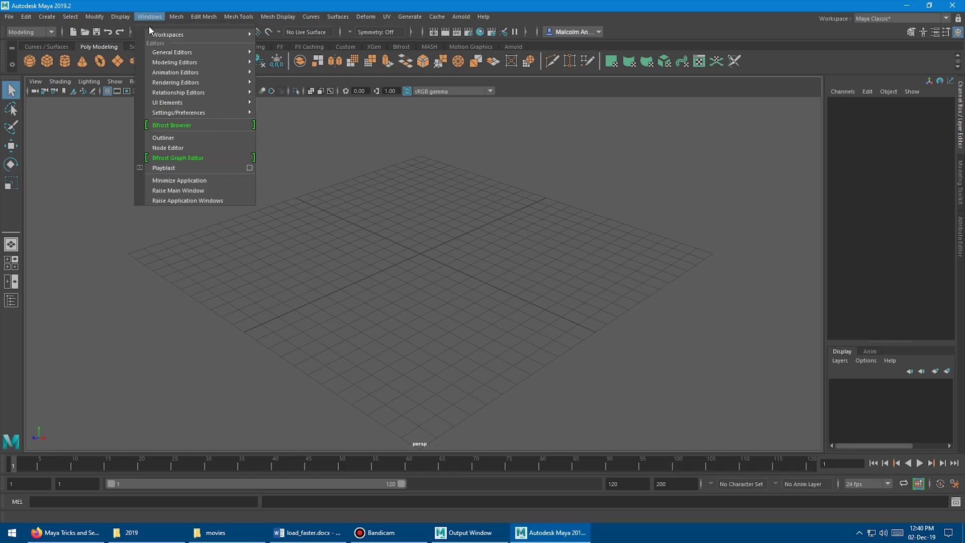
mouse_move(177, 110)
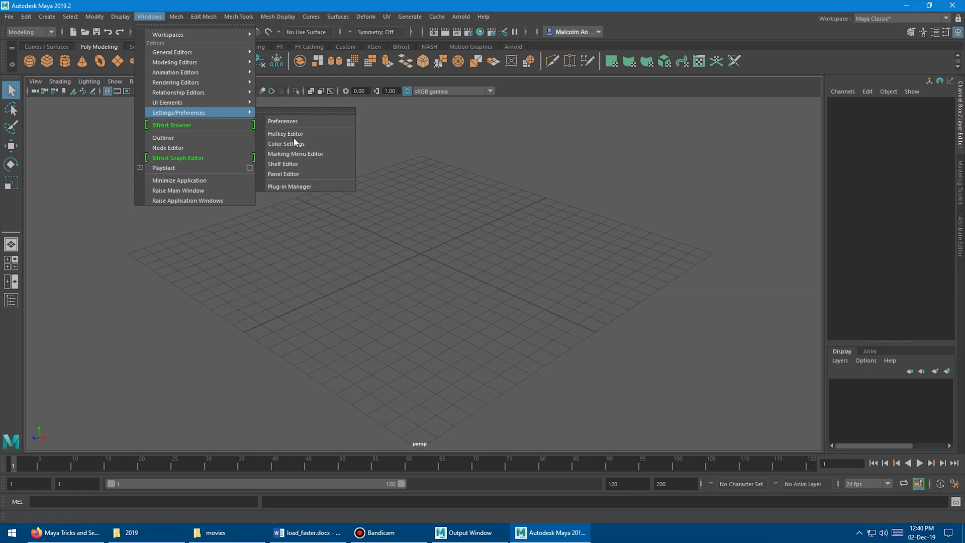
left_click(321, 186)
left_click_drag(387, 179, 347, 60)
left_click_drag(514, 416, 540, 447)
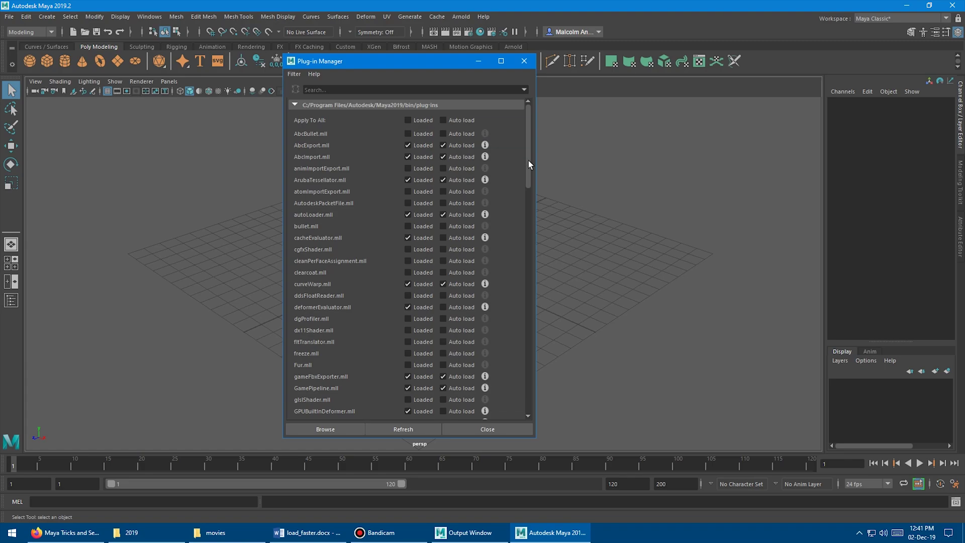
Step: Filter the plug-ins by "bif" and turn off auto load for bifmeshio.mll and bifrostGraph.mll
left_click(363, 90)
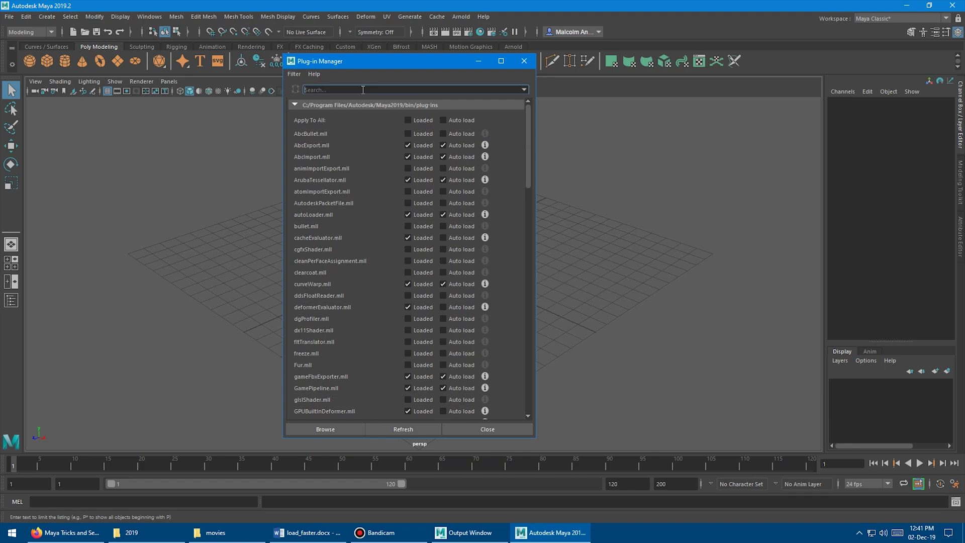
type("bif")
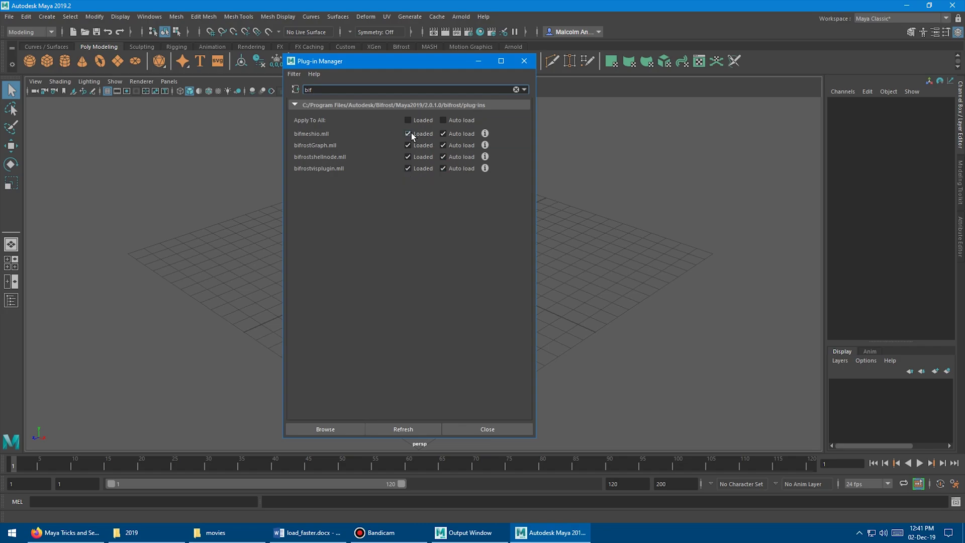
left_click(443, 133)
left_click(443, 145)
Step: Find MASH.mll and xgenToolkit.mll, unload both and disable their auto load, accepting the XGen shelf deletion, and close the Plug-in Manager
double_click(373, 90)
type("mash")
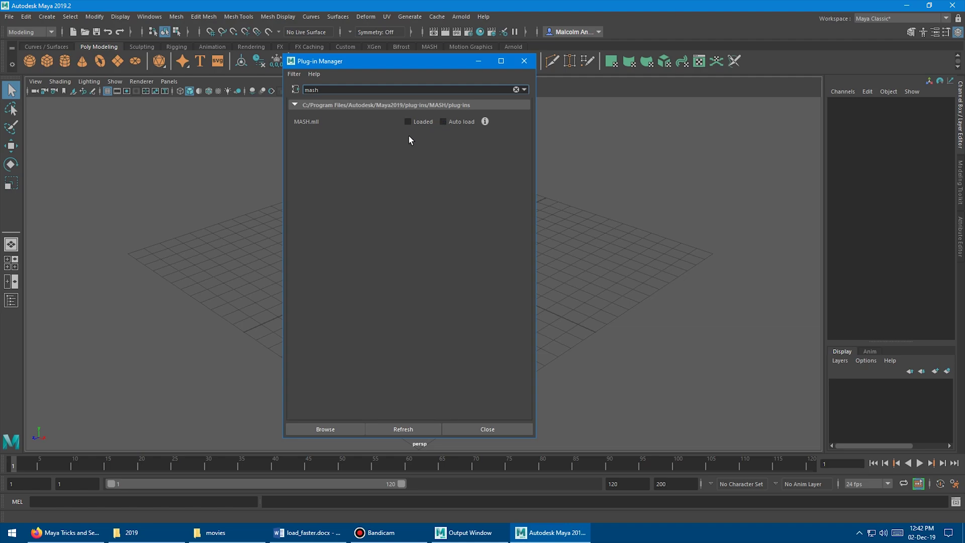
double_click(374, 89)
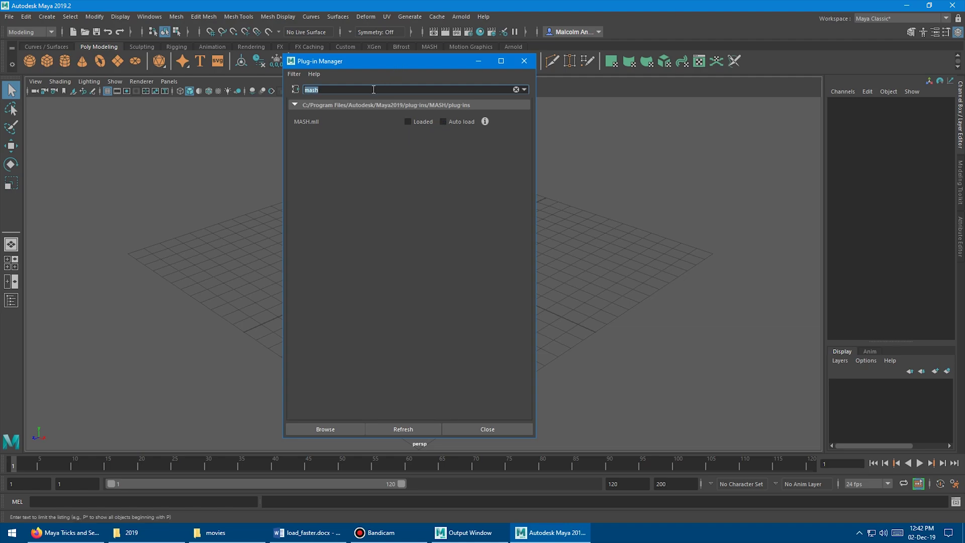
type("xgen")
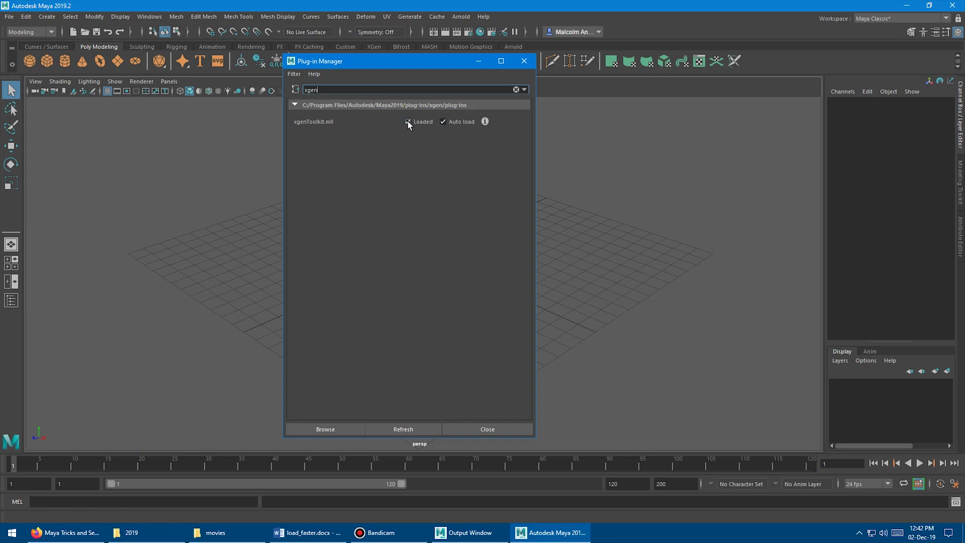
left_click(408, 121)
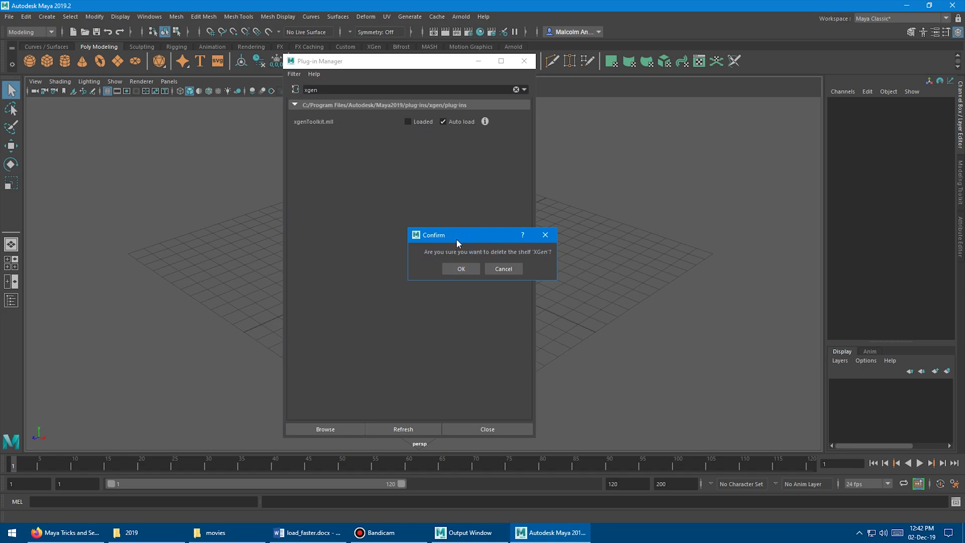
left_click(459, 268)
left_click(444, 121)
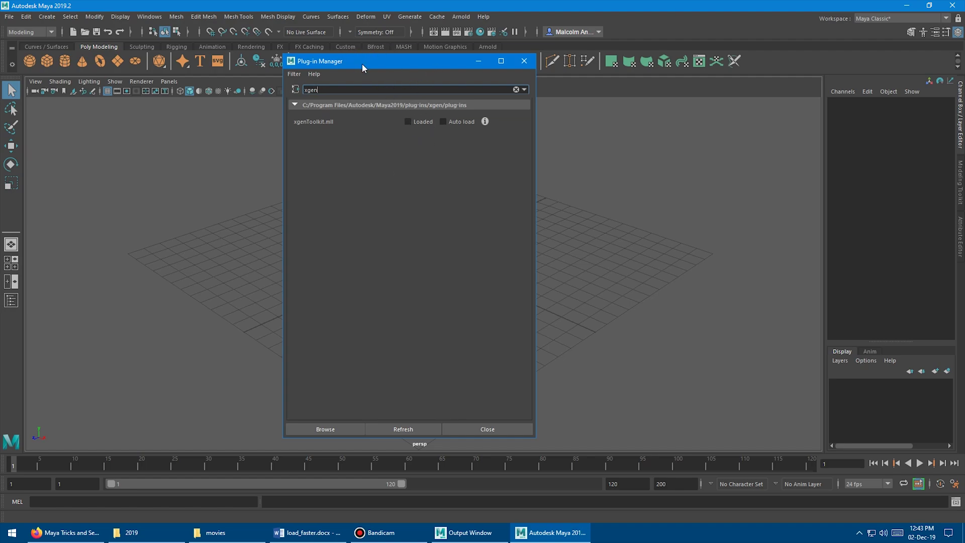
left_click(477, 427)
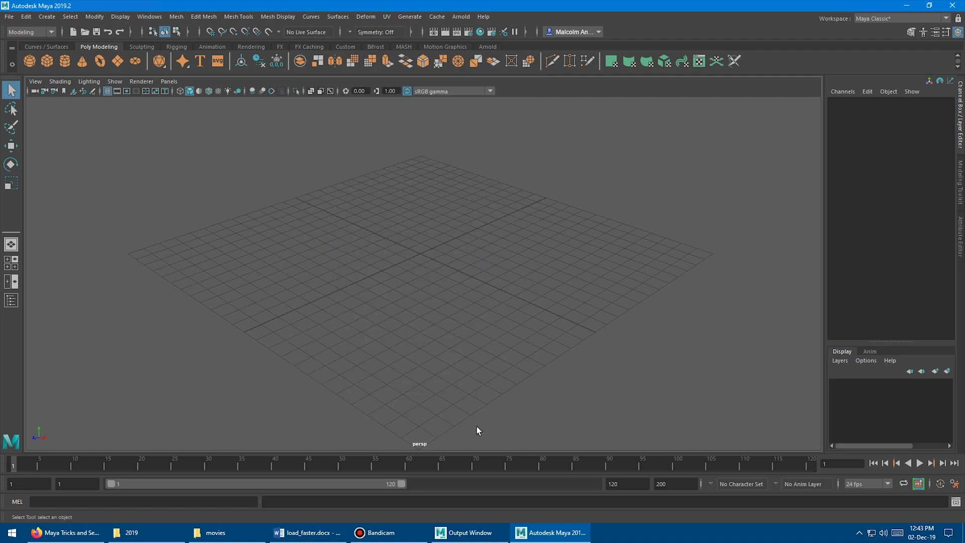
Step: Quit Maya without saving the untitled scene and relaunch Maya 2019
left_click(952, 6)
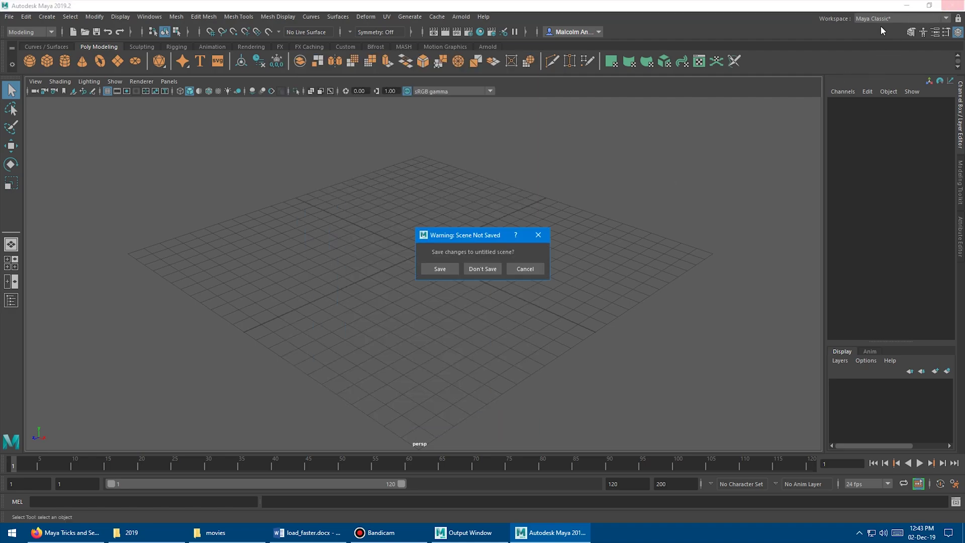
left_click(482, 269)
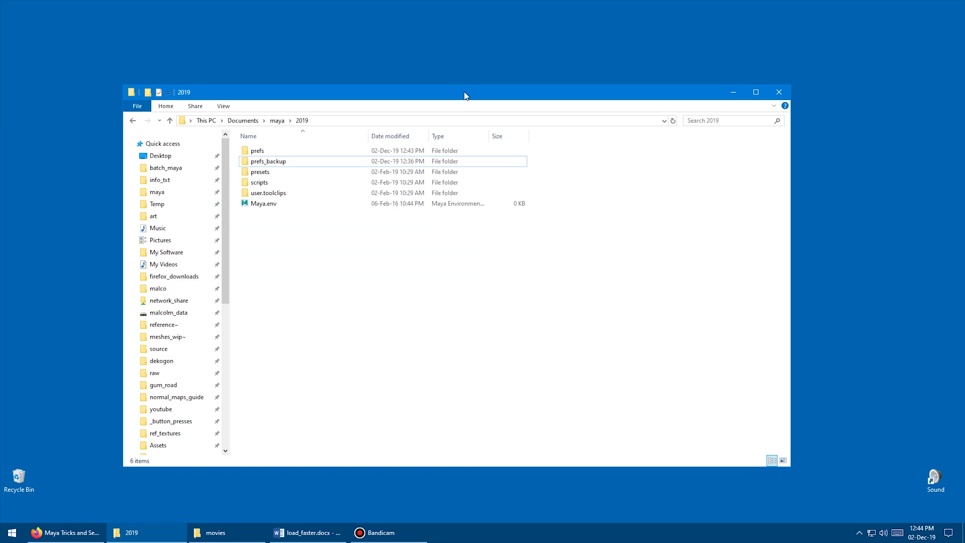
key("super")
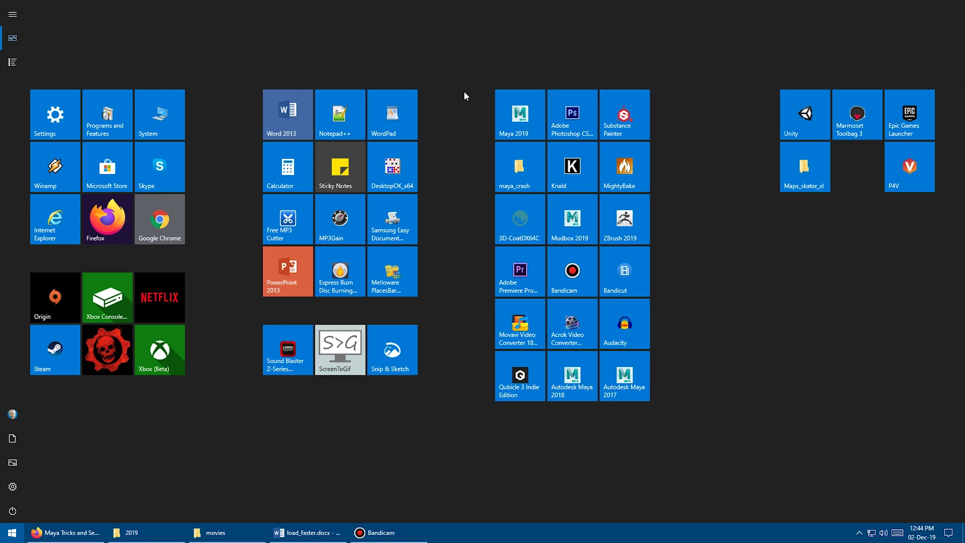
left_click(521, 119)
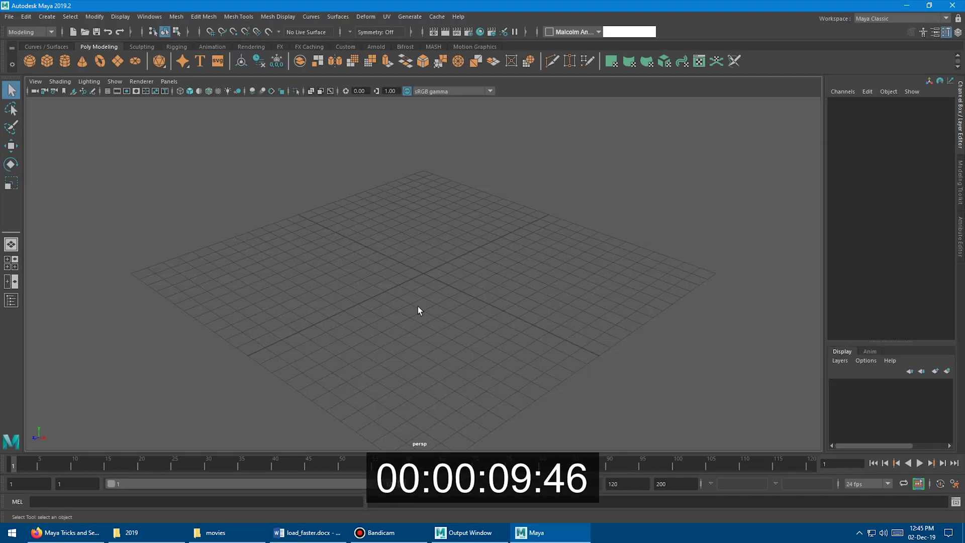
left_click_drag(429, 312, 432, 257, "alt")
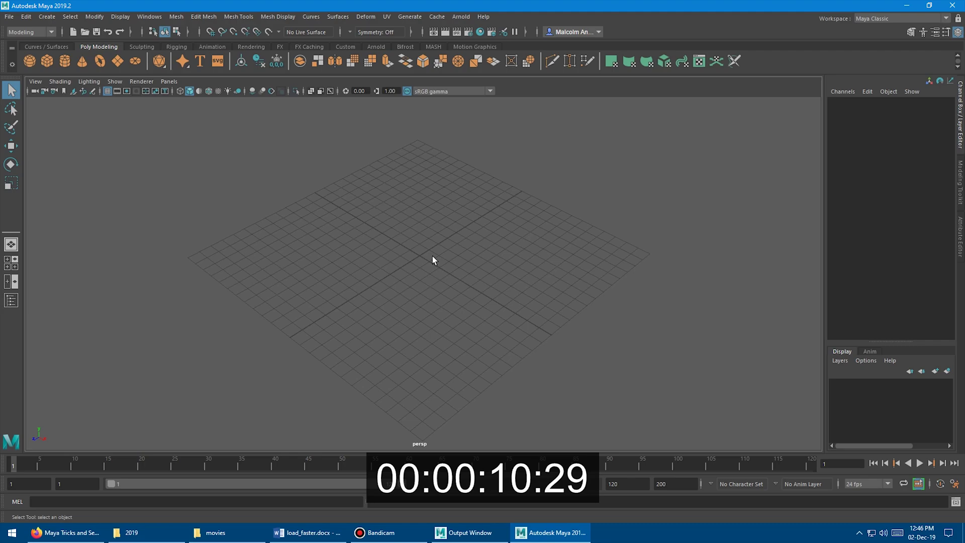
middle_click_drag(418, 266, 433, 244, "alt")
right_click_drag(433, 244, 414, 247, "alt")
mouse_move(450, 250)
left_mouse_down("alt")
mouse_move(345, 250)
mouse_move(435, 260)
mouse_move(433, 245)
left_mouse_up("alt")
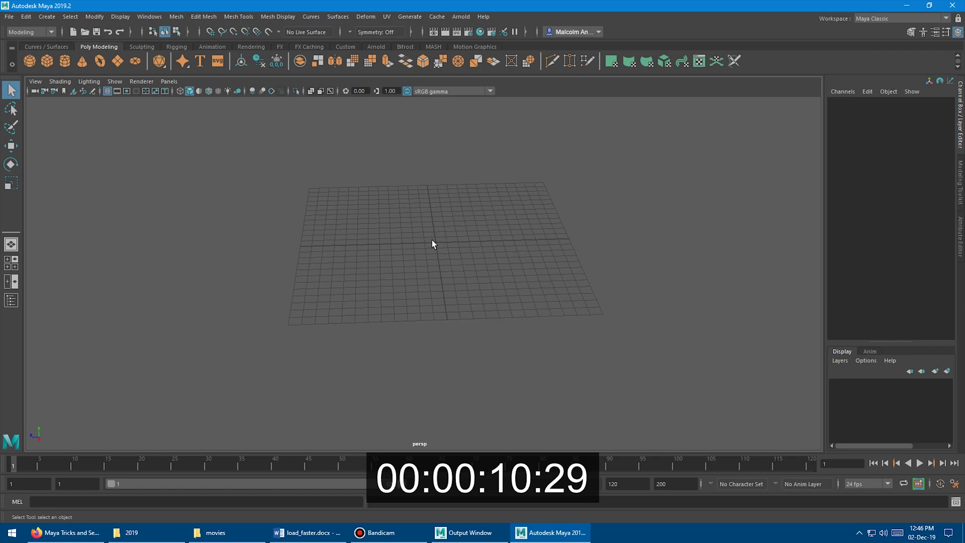
left_click_drag(422, 248, 416, 207, "alt")
middle_click_drag(416, 207, 430, 225, "alt")
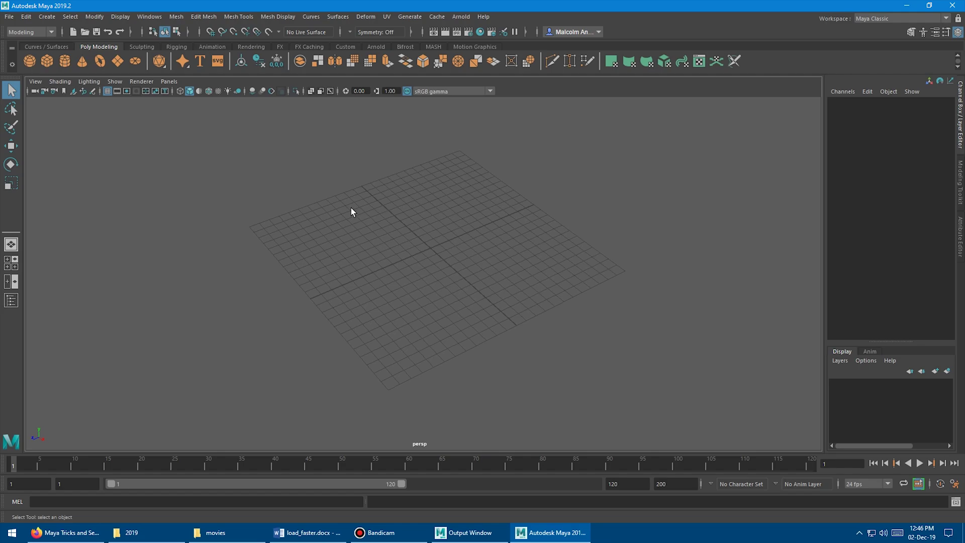
Step: Reopen the Plug-in Manager and search the plug-ins for "arnold"
left_click(151, 15)
mouse_move(193, 116)
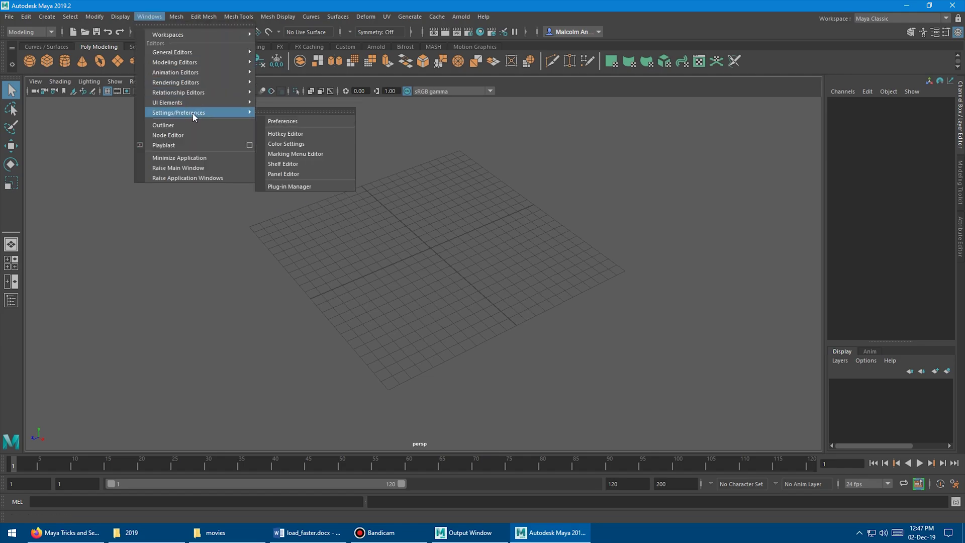
left_click(302, 186)
left_click_drag(379, 65, 408, 58)
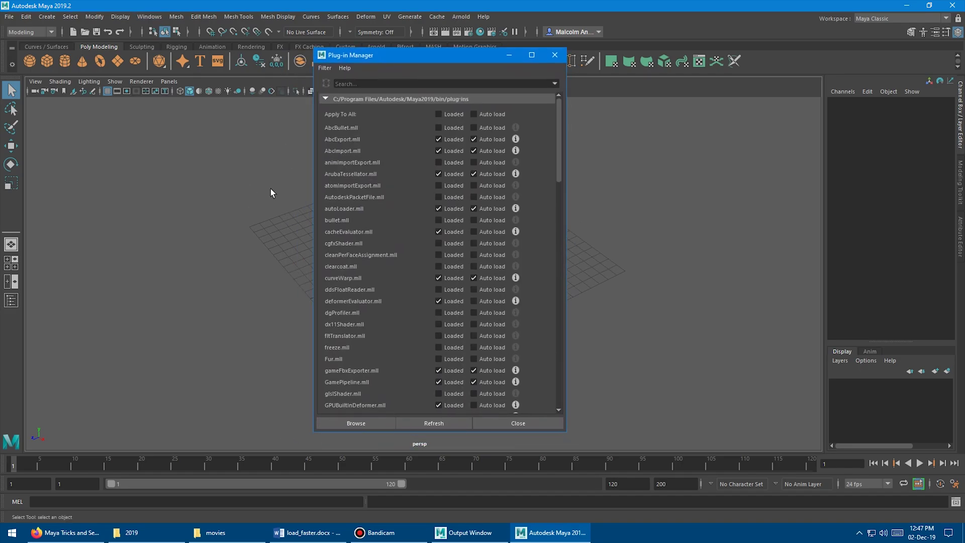
left_click(366, 84)
type("arnold")
Step: Filter the plug-ins by "mtoa", unload mtoa.mll while accepting its shelf removal, and close the Plug-in Manager
double_click(366, 86)
type("m")
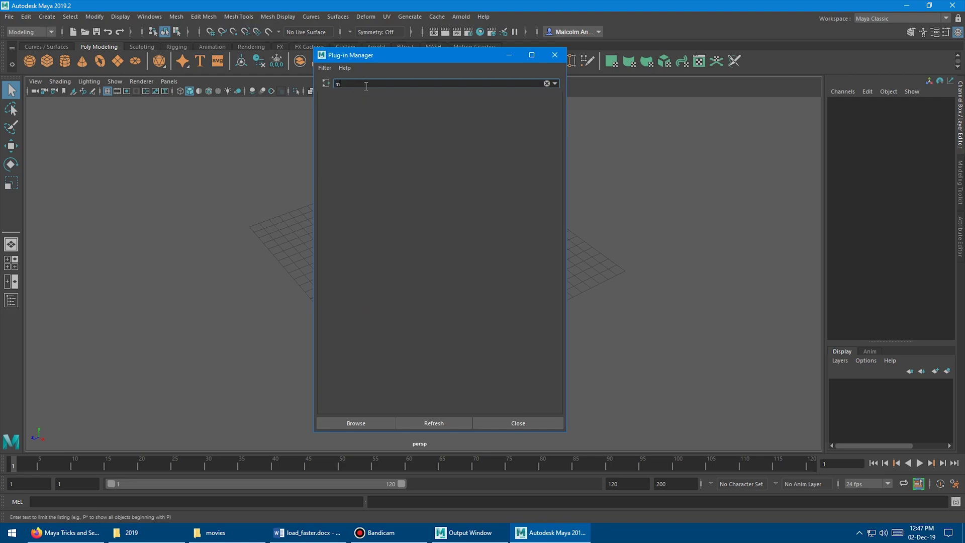
type("toa")
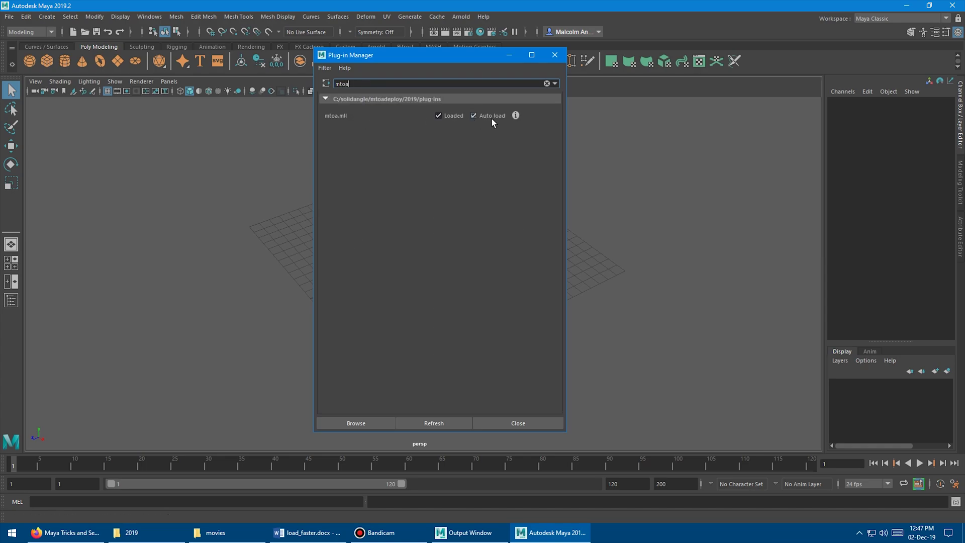
left_click(439, 115)
left_click(417, 270)
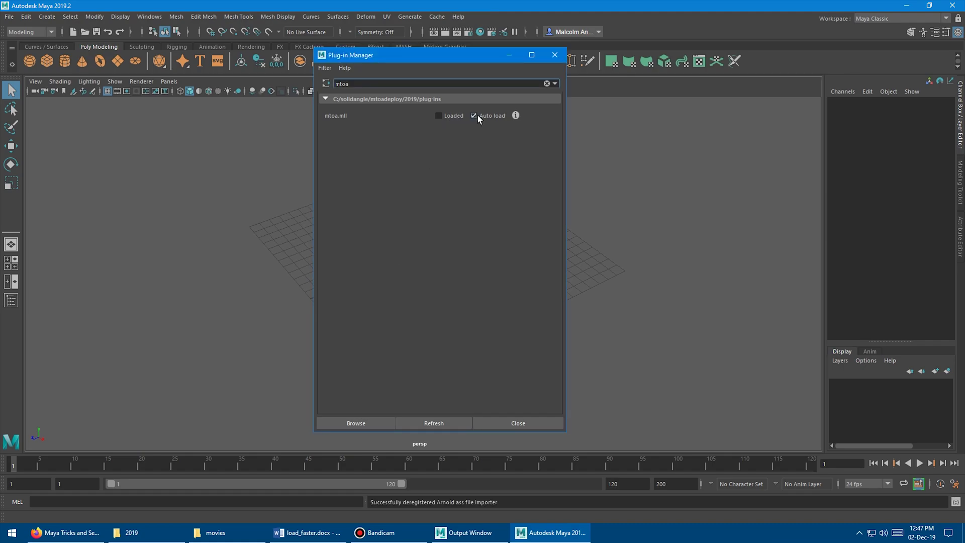
left_click(516, 422)
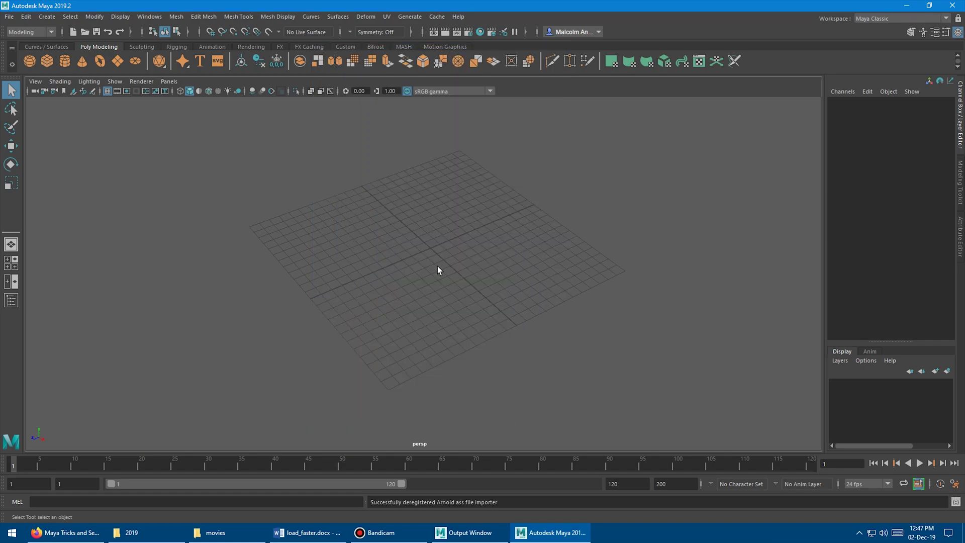
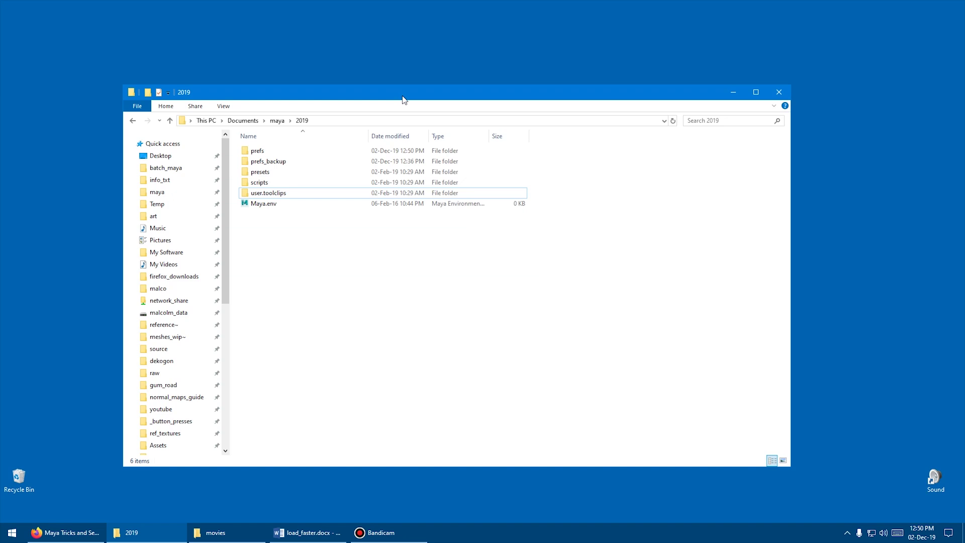
Step: Launch Maya 2019 again for repeated startup tests with the reduced plug-in set
key("super")
left_click(525, 122)
key("super")
left_click(520, 112)
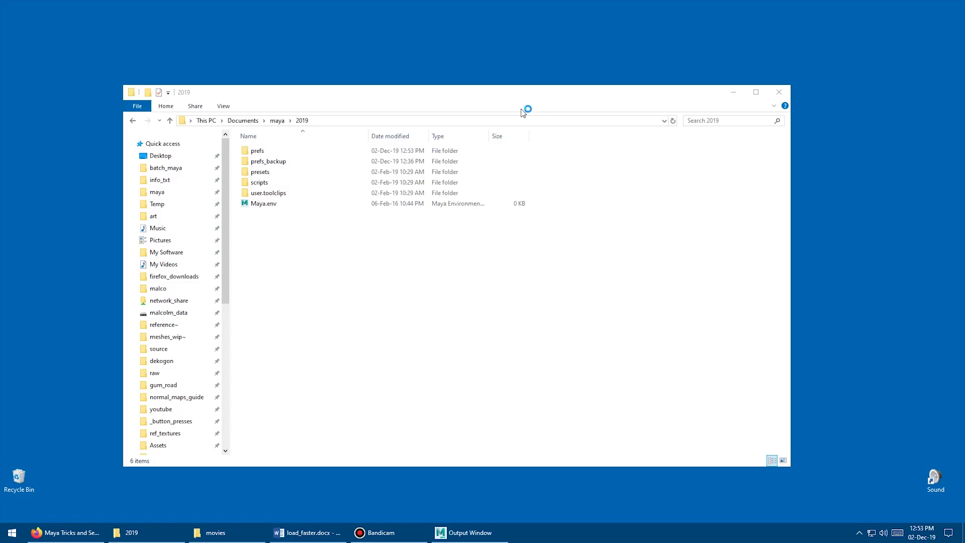